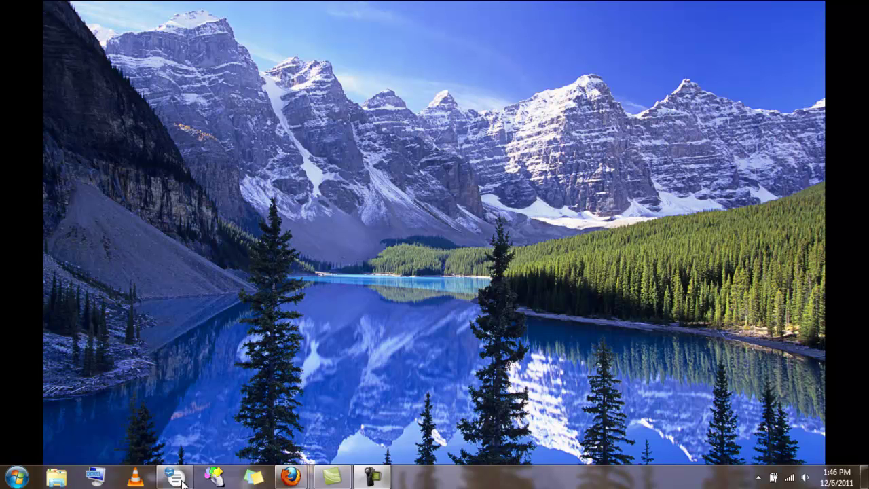
Start OpenOffice.org with a new text document and open the Extension Manager.
click(182, 481)
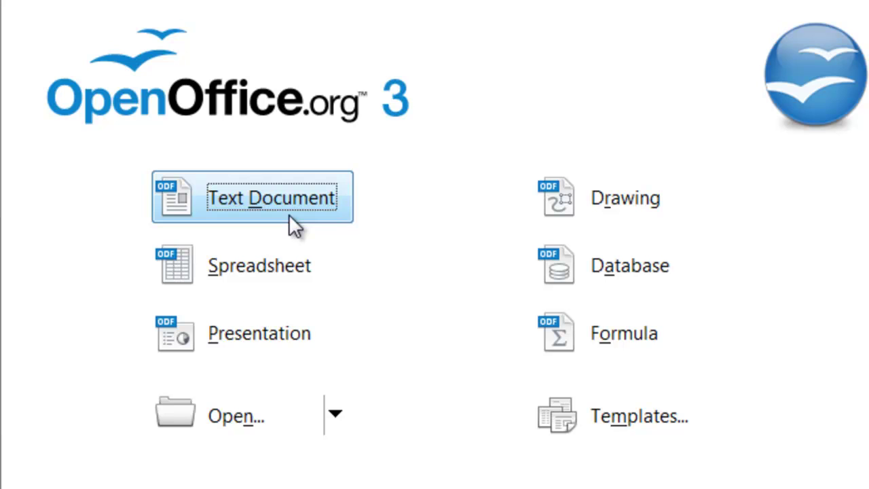
click(259, 194)
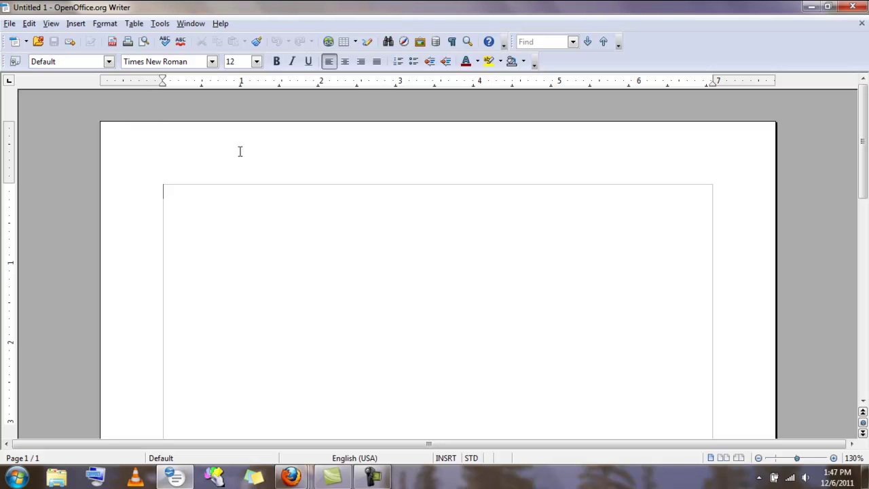
click(160, 23)
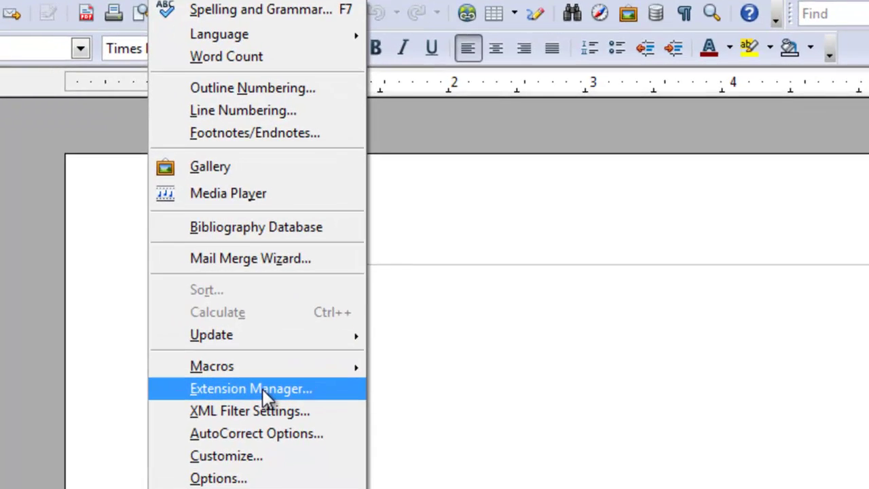
click(287, 366)
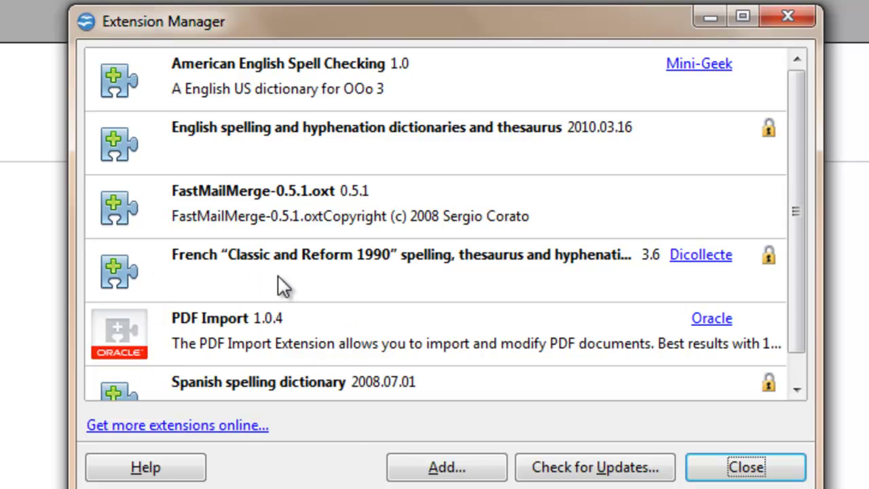
Open the online OpenOffice.org extensions site from the Extension Manager, reloading the page until it loads.
click(222, 426)
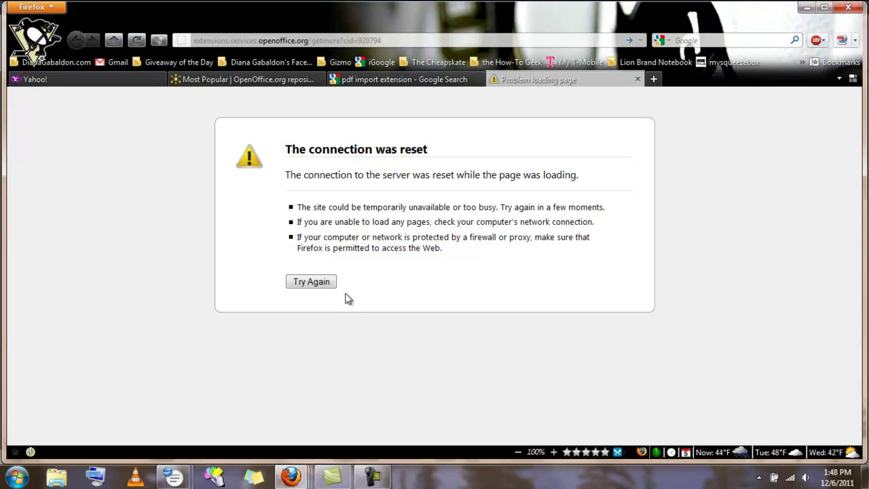
click(302, 285)
click(303, 284)
click(303, 284)
click(303, 284)
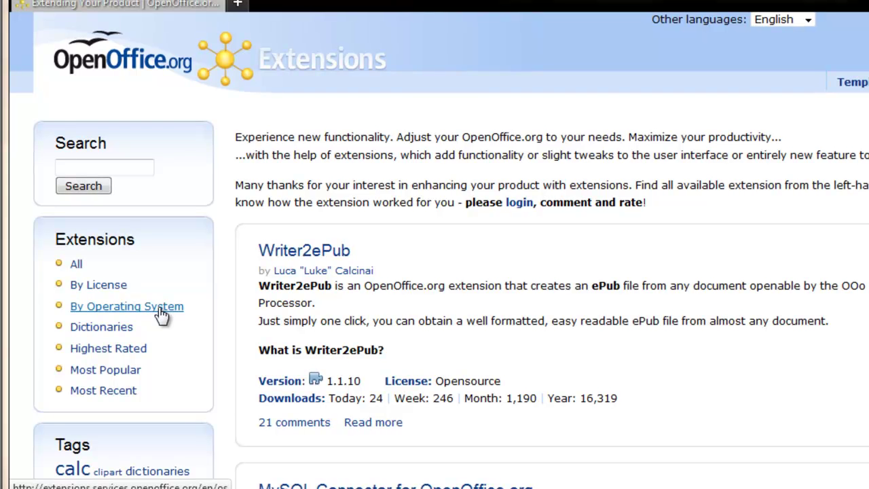
Browse extensions by operating system with Windows selected, and list the most popular extensions, reloading the page as needed.
click(161, 311)
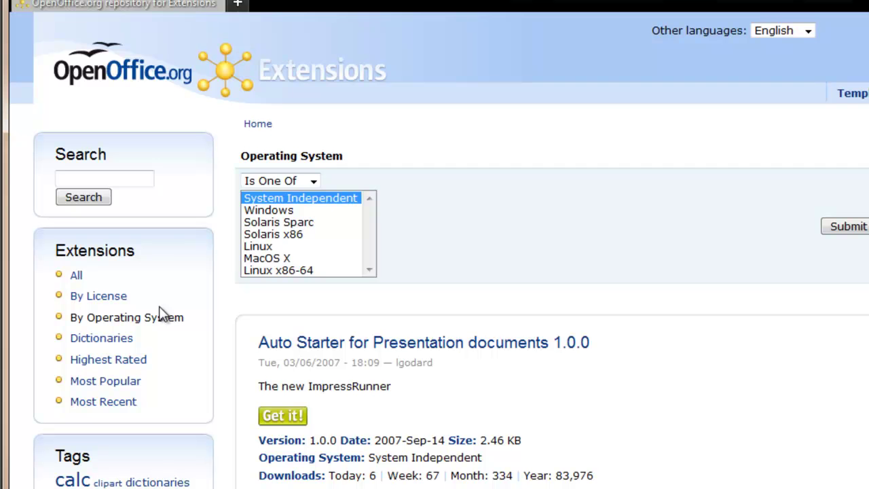
click(289, 212)
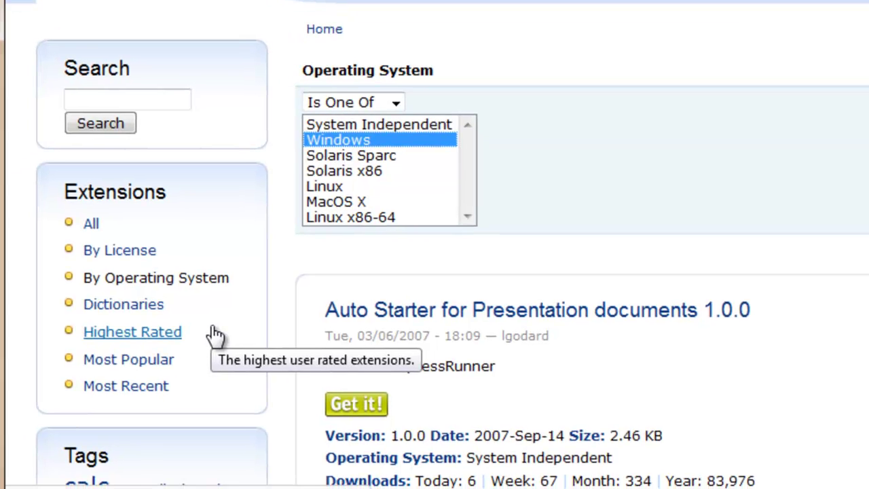
click(156, 360)
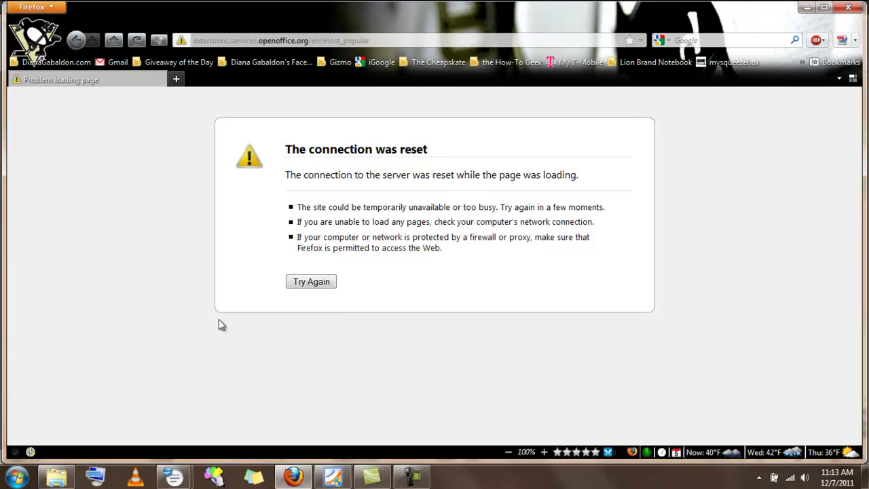
click(311, 283)
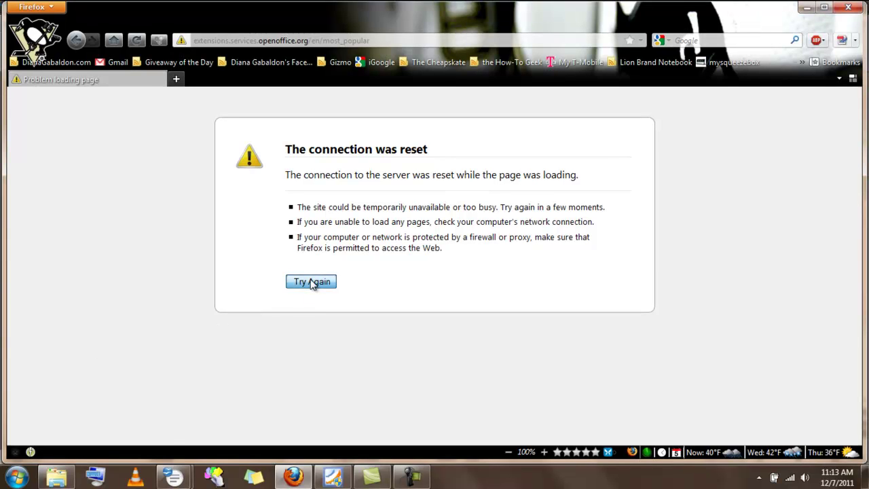
click(311, 282)
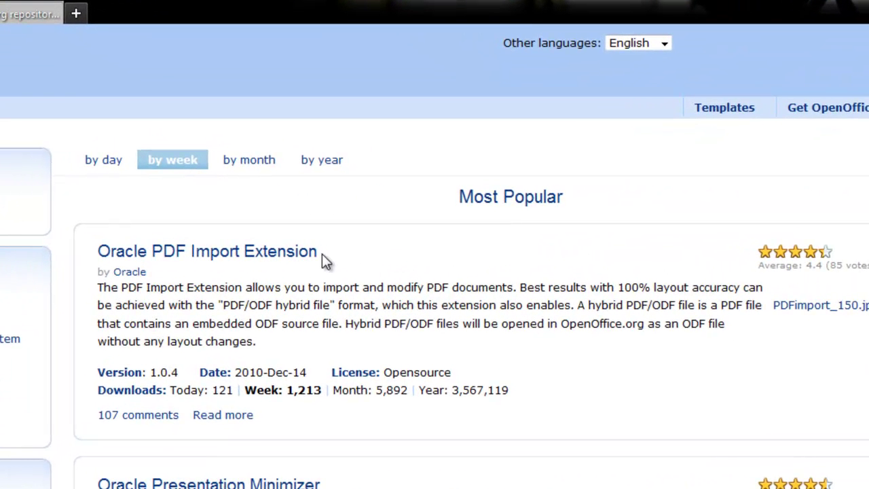
Open the Oracle PDF Import Extension page and manually start the download of its Windows version.
click(211, 255)
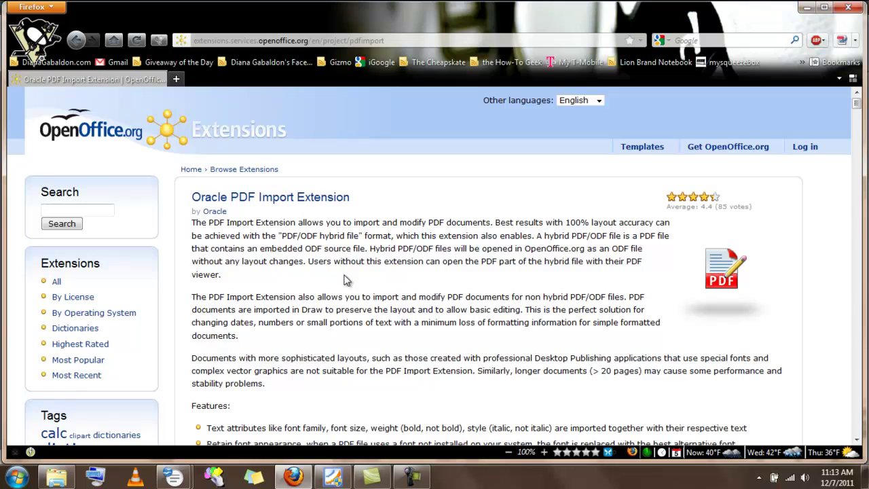
scroll(344, 279, down, 15)
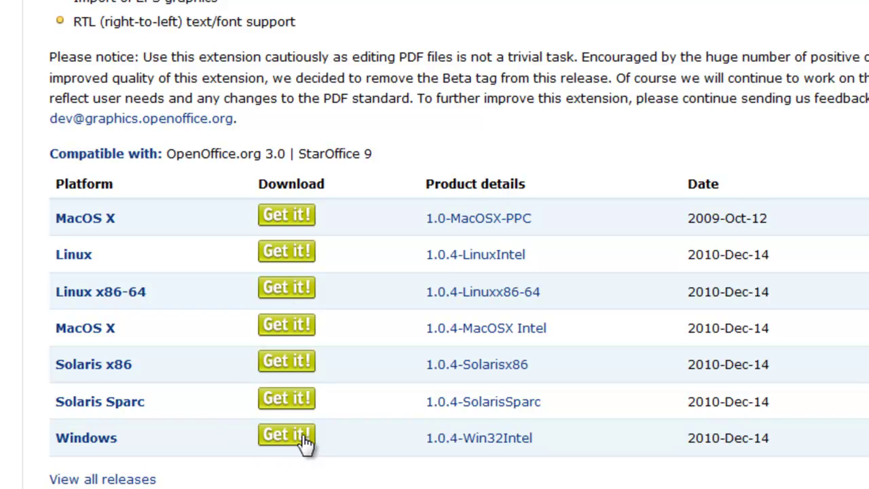
click(306, 441)
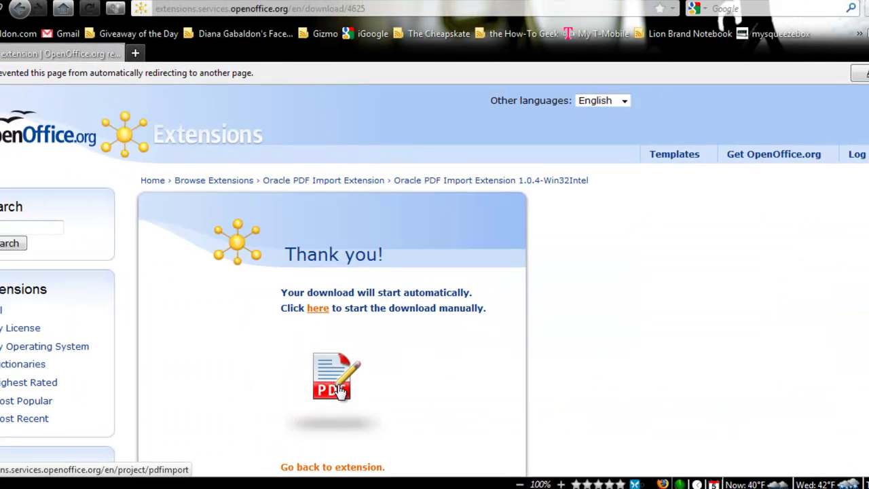
click(318, 310)
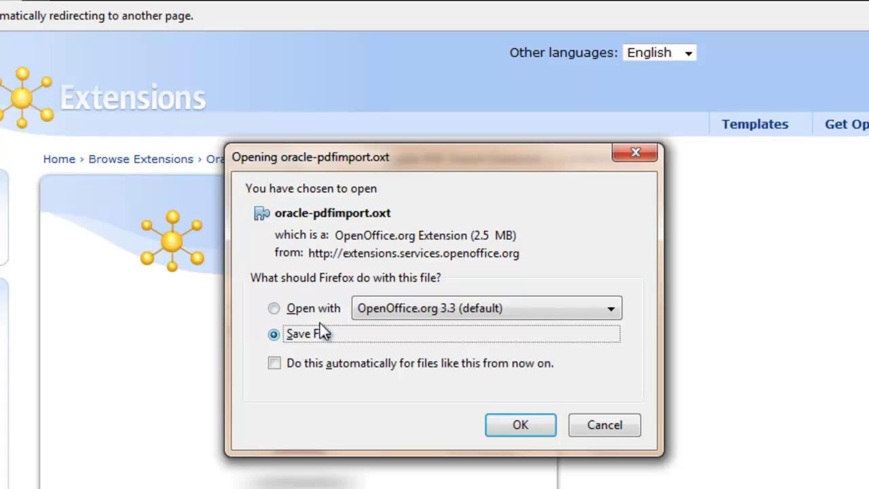
Open oracle-pdfimport.oxt with OpenOffice.org 3.3 and agree to replace the installed PDF Import extension.
click(279, 311)
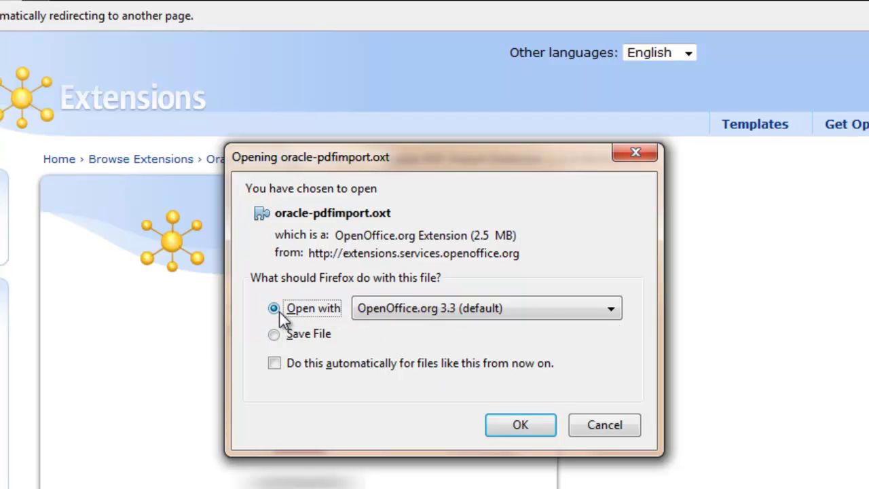
click(520, 429)
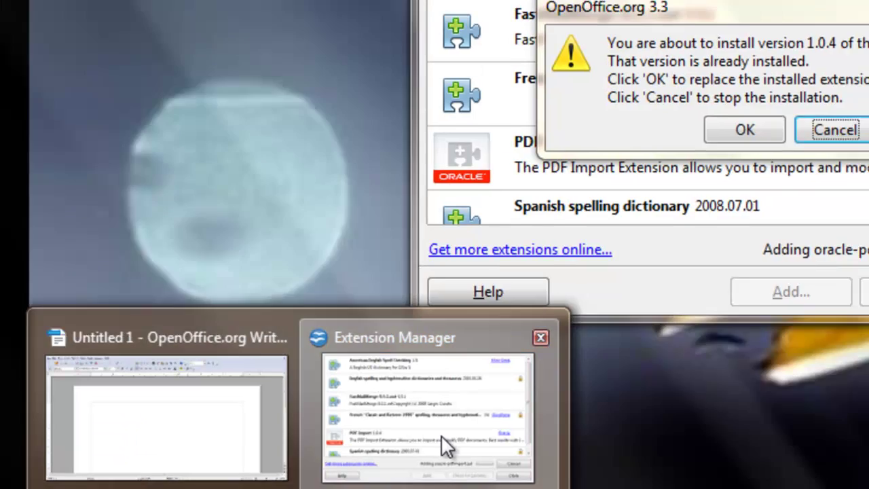
click(441, 434)
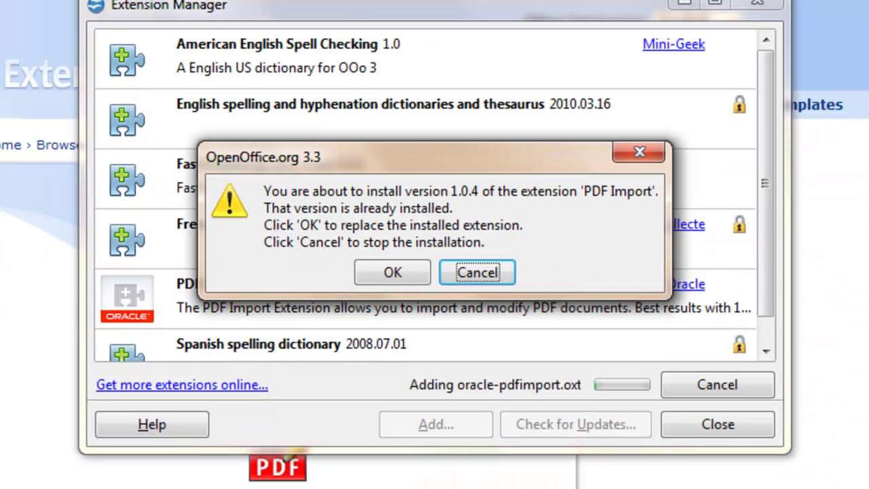
click(396, 274)
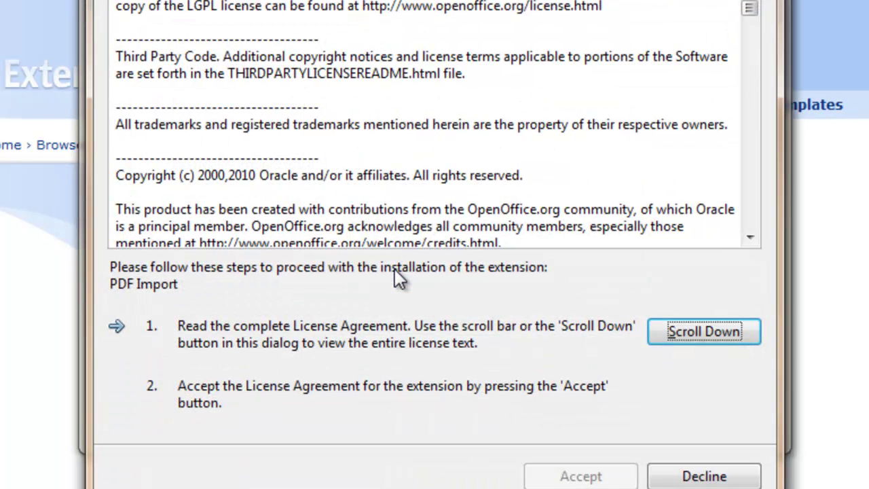
Go through the complete PDF Import license agreement and accept it, and close the Extension Manager.
click(704, 332)
click(705, 332)
click(705, 332)
click(704, 332)
click(704, 332)
click(704, 333)
click(704, 333)
click(704, 333)
click(705, 333)
click(705, 333)
click(704, 334)
click(705, 335)
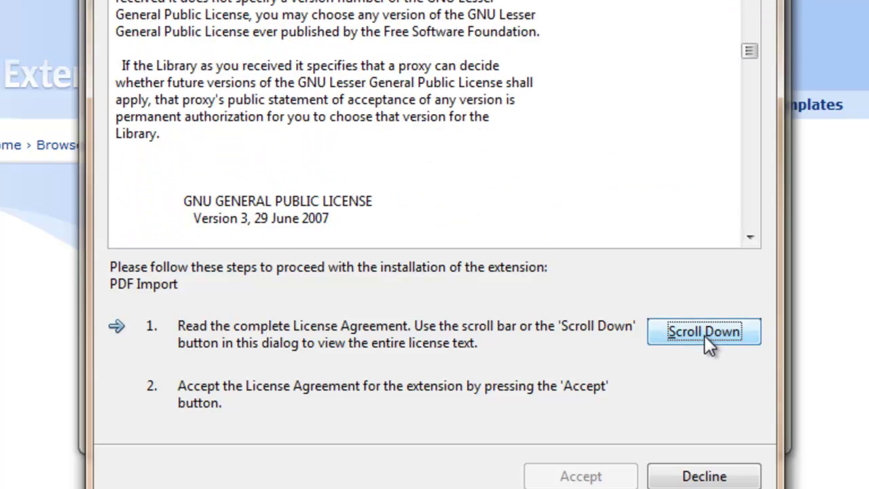
click(705, 336)
click(704, 335)
click(705, 335)
click(705, 336)
click(704, 336)
click(705, 336)
click(705, 337)
click(704, 337)
click(704, 337)
click(704, 338)
click(705, 340)
click(704, 341)
click(703, 340)
click(704, 341)
click(704, 340)
click(704, 340)
click(704, 341)
click(704, 341)
click(703, 340)
click(704, 341)
click(704, 340)
click(704, 341)
click(704, 340)
click(704, 341)
click(703, 341)
click(704, 341)
click(704, 341)
click(703, 340)
click(705, 342)
click(705, 342)
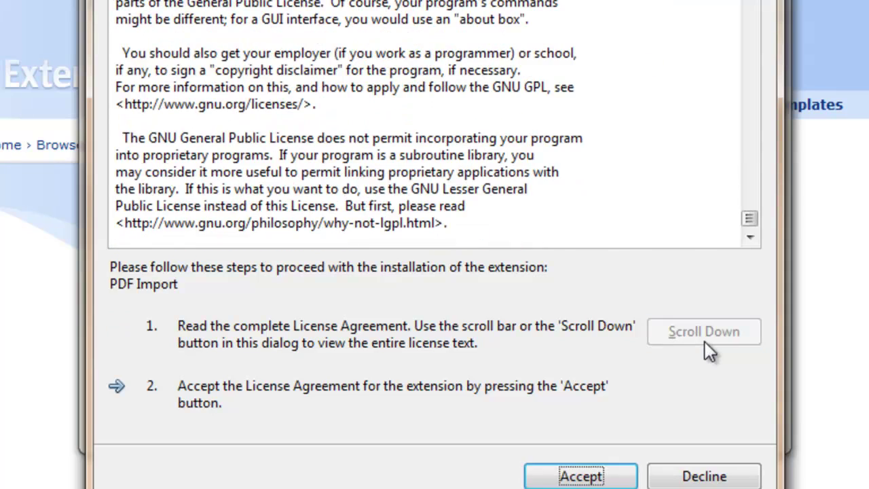
click(582, 475)
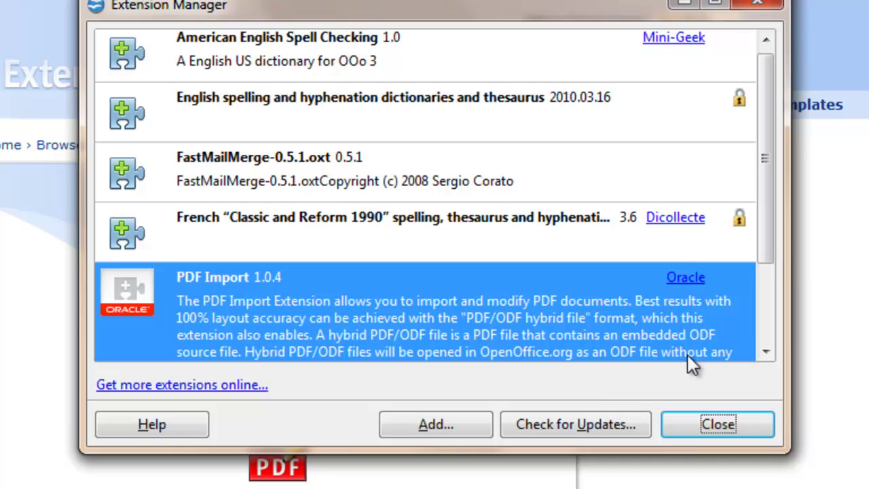
click(717, 426)
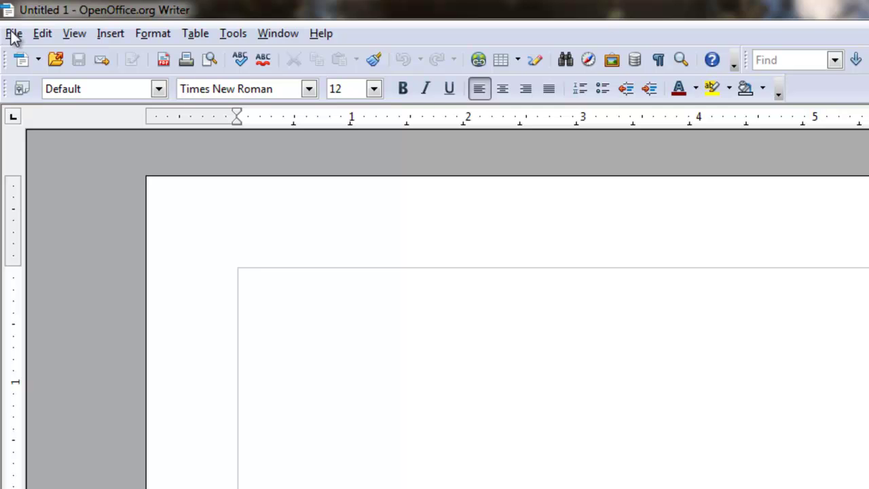
Open the Baked Tilapia Parmesan recipe PDF from the Recipes folder.
click(15, 32)
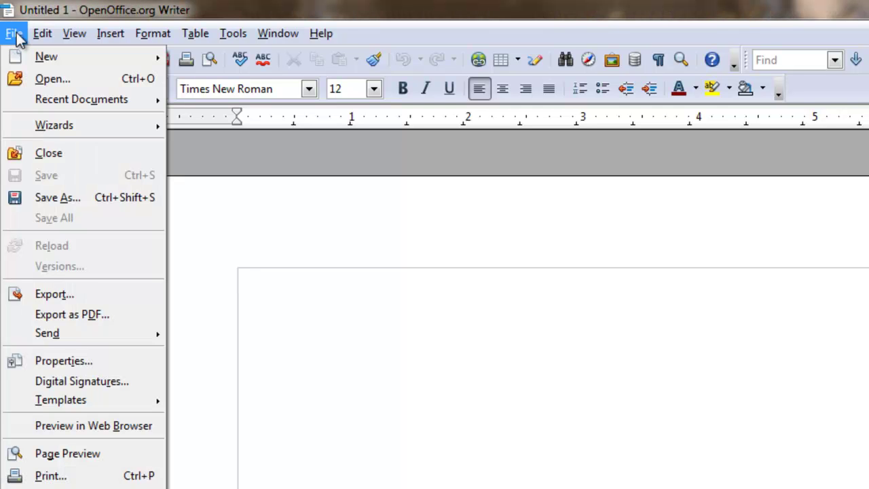
click(53, 79)
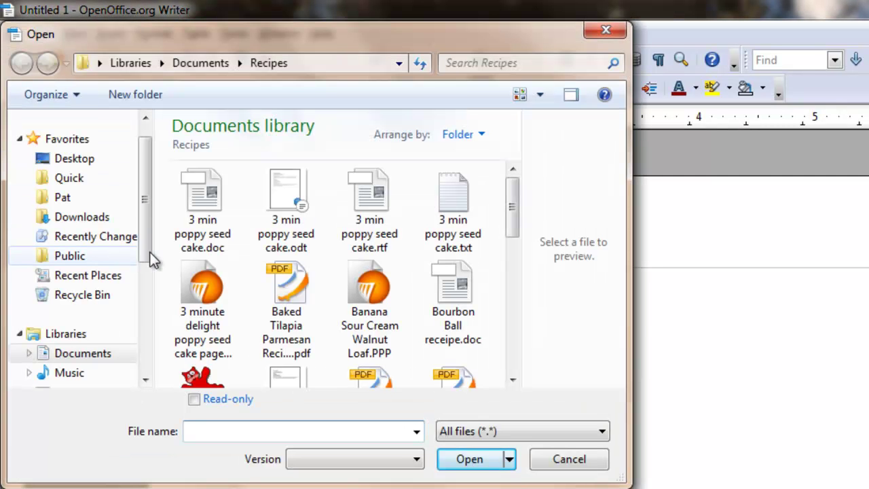
click(291, 295)
click(450, 457)
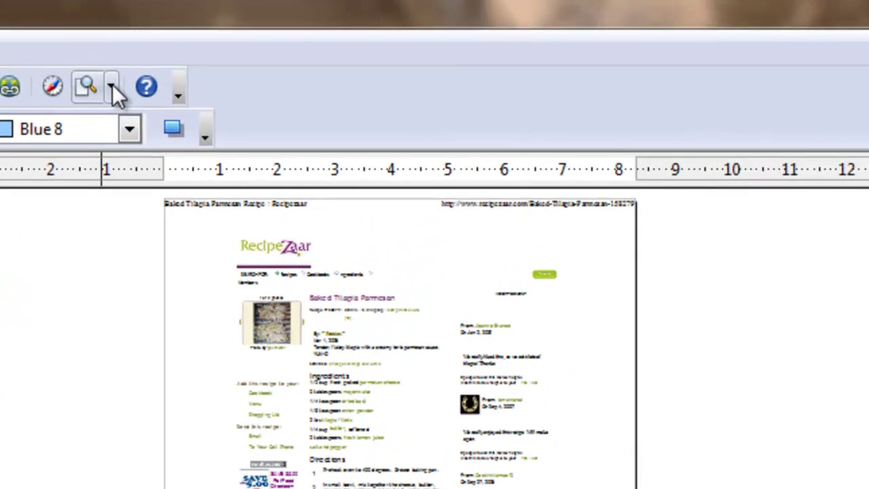
Zoom in twice on the first page of the recipe to examine the imported PDF content.
click(298, 54)
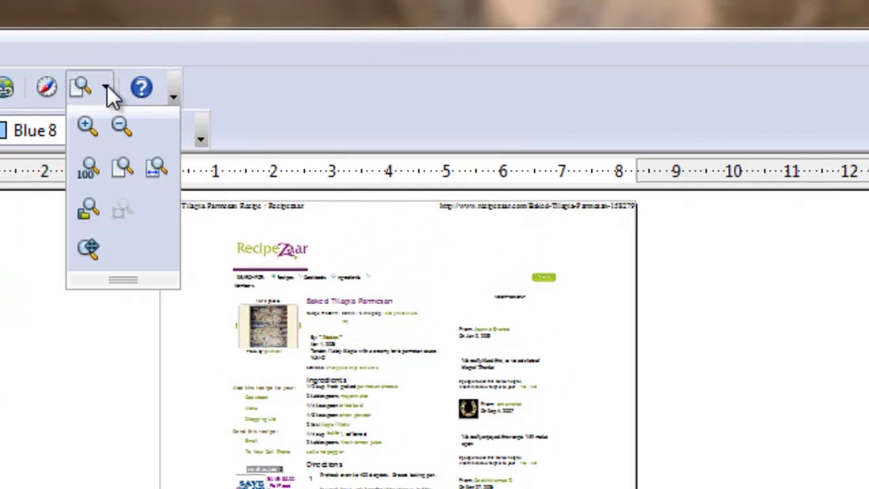
click(90, 129)
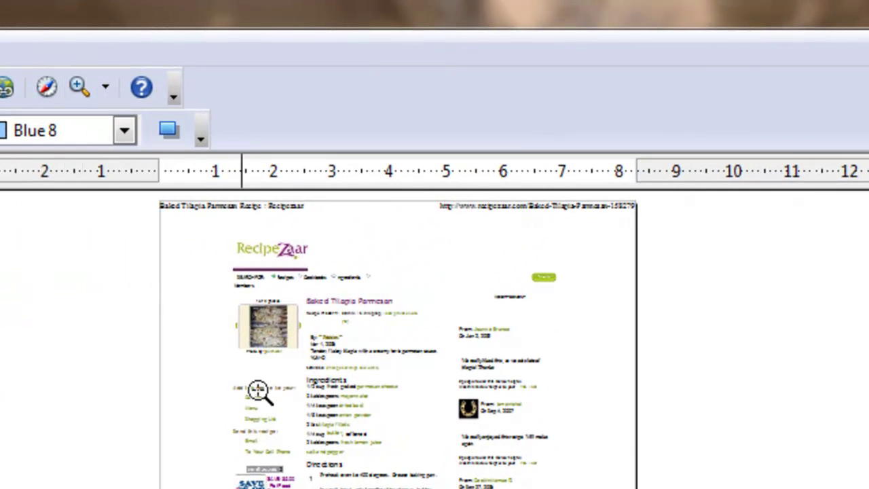
click(373, 386)
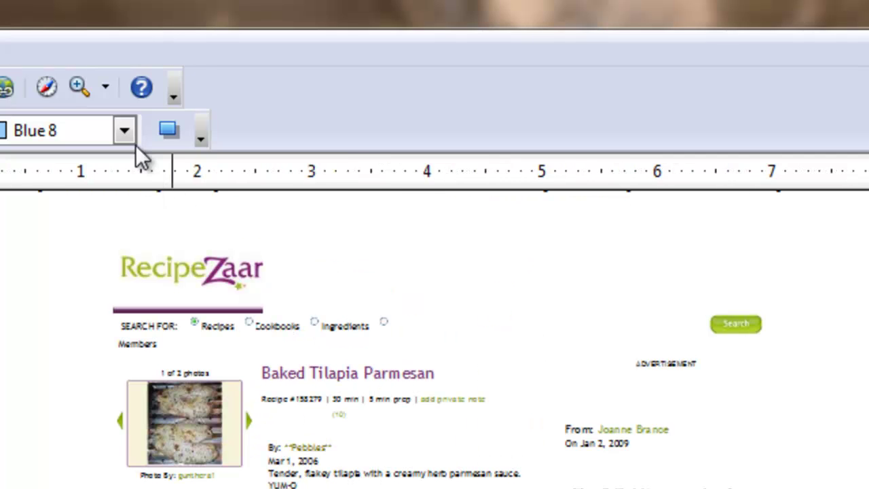
click(105, 87)
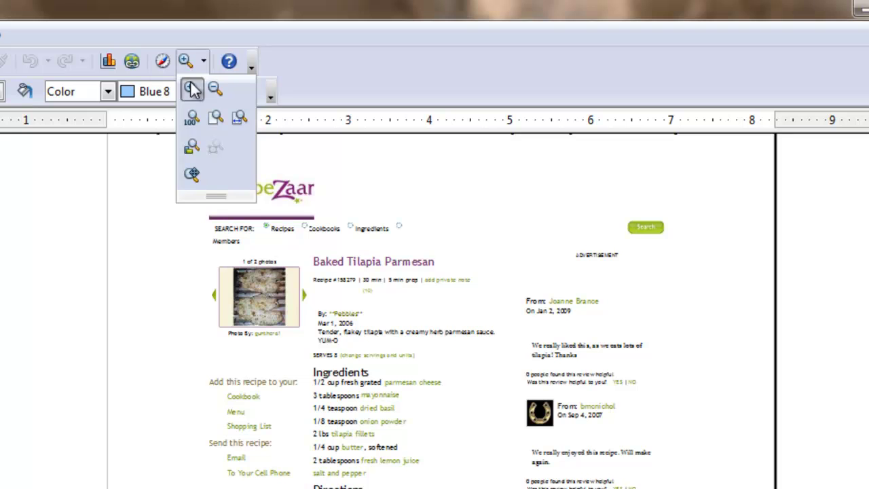
click(191, 88)
click(327, 277)
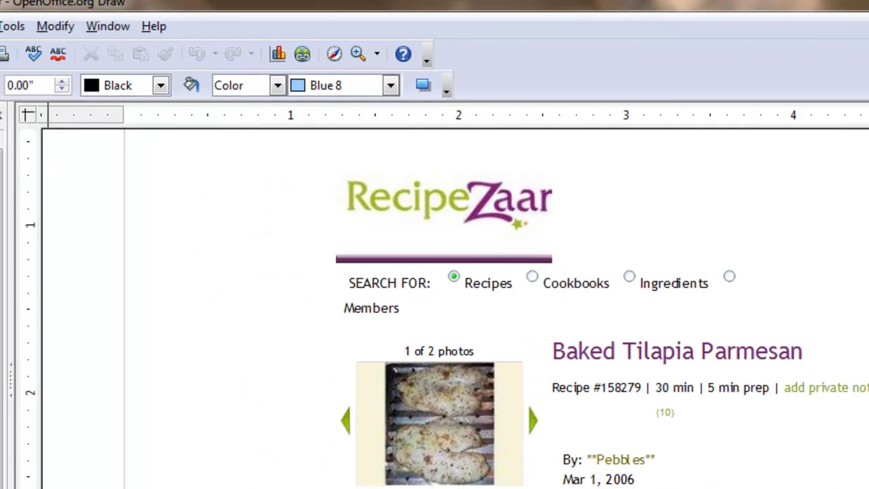
Export the recipe to the Recipes folder in TIFF - Tagged Image File Format, keeping the suggested file name.
click(14, 15)
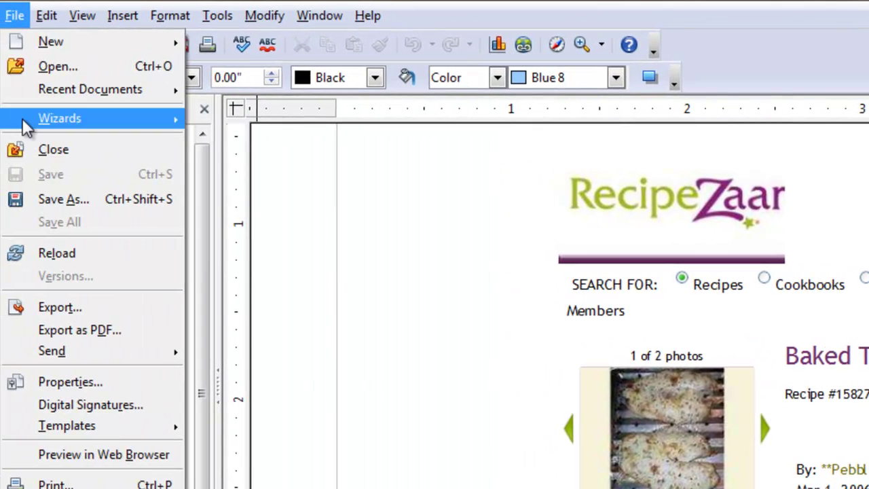
click(60, 200)
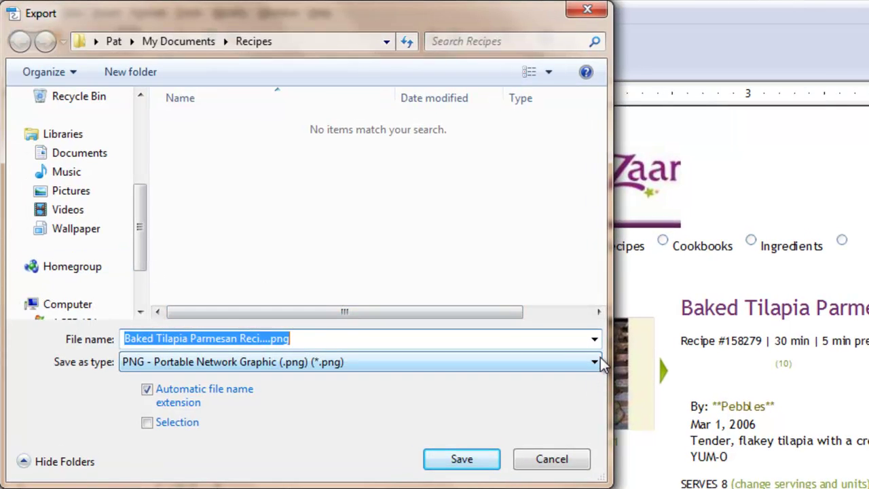
click(595, 362)
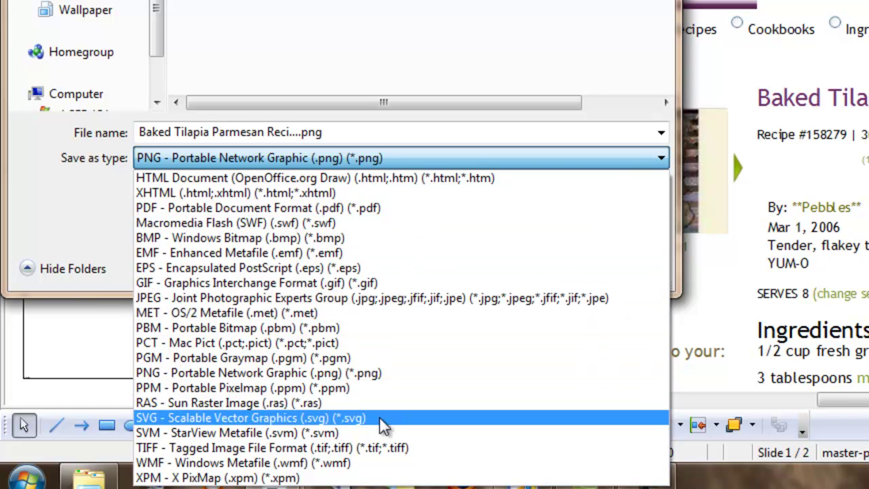
click(408, 449)
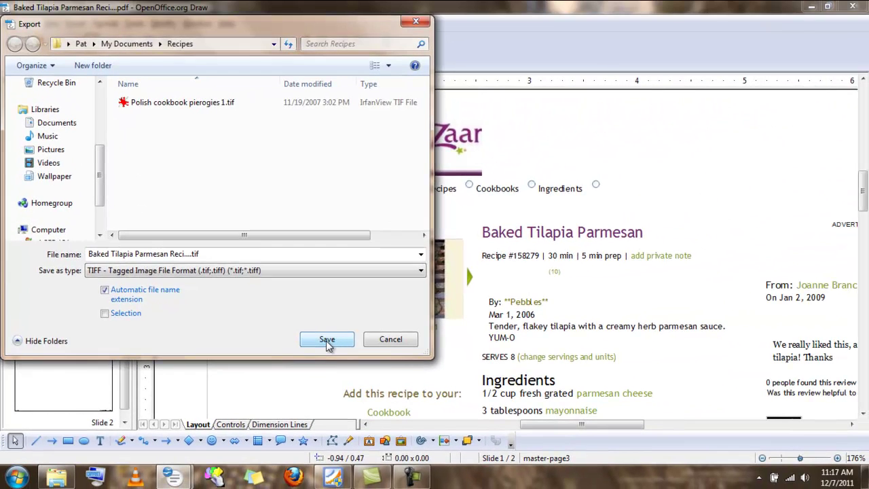
click(326, 339)
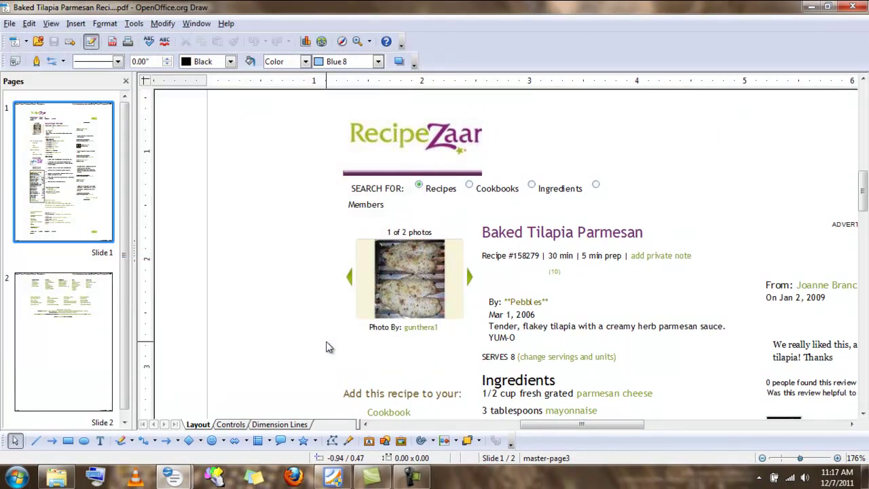